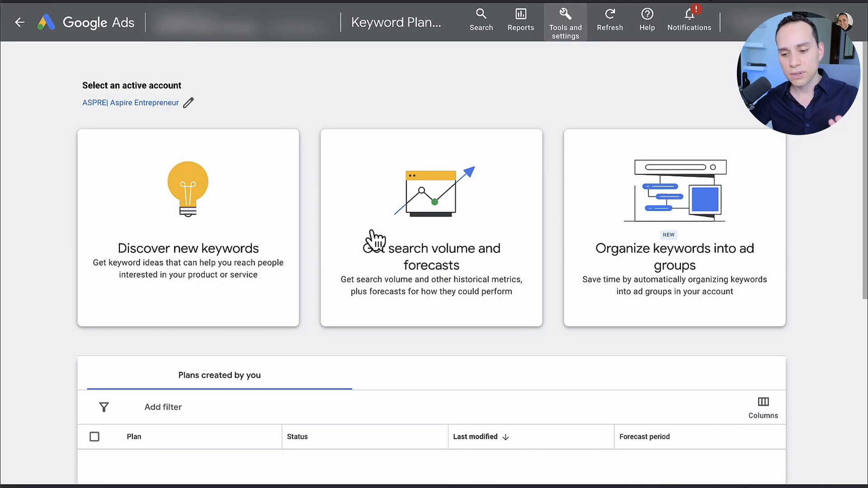
Discover new keywords starting from Facebook Ads Agency and Facebook Ads Manager, and get the results
left_click(196, 240)
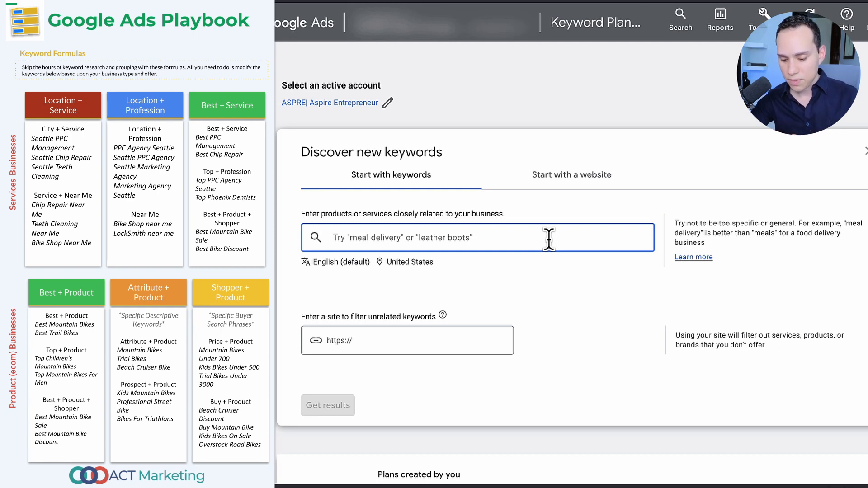
type("Facebook Ads Agency, Facebook Ads Manager")
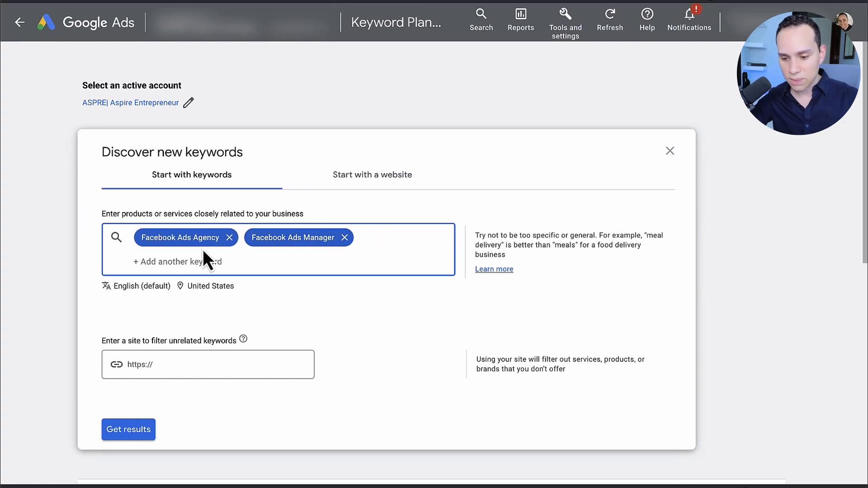
left_click(123, 432)
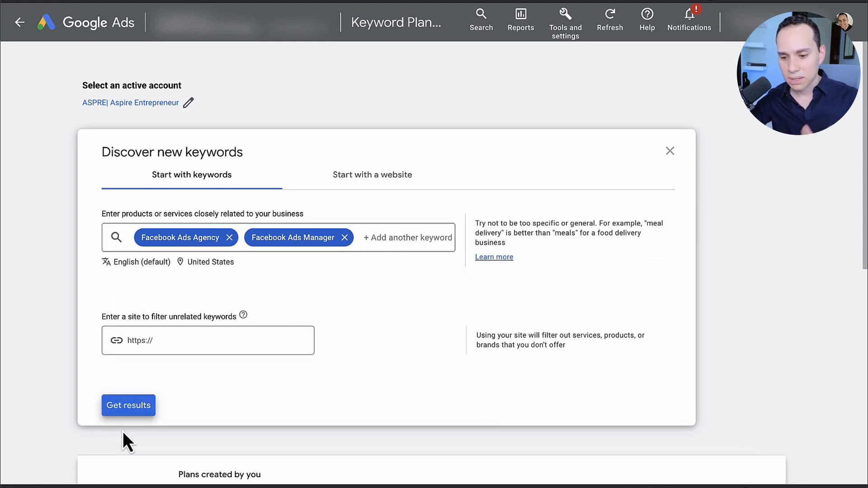
left_click(133, 408)
Select the two provided keywords, facebook ads agency and facebook ads manager, in the keyword results
scroll(91, 316, "down", 3)
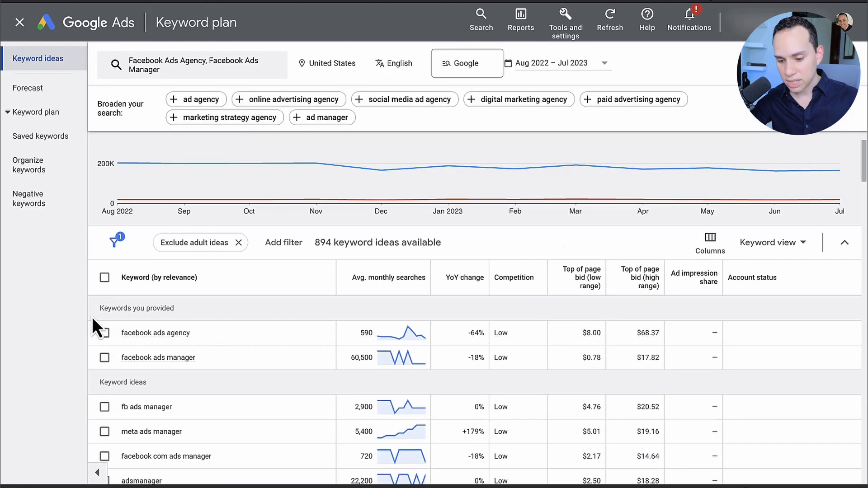
scroll(92, 317, "down", 5)
scroll(226, 260, "up", 4)
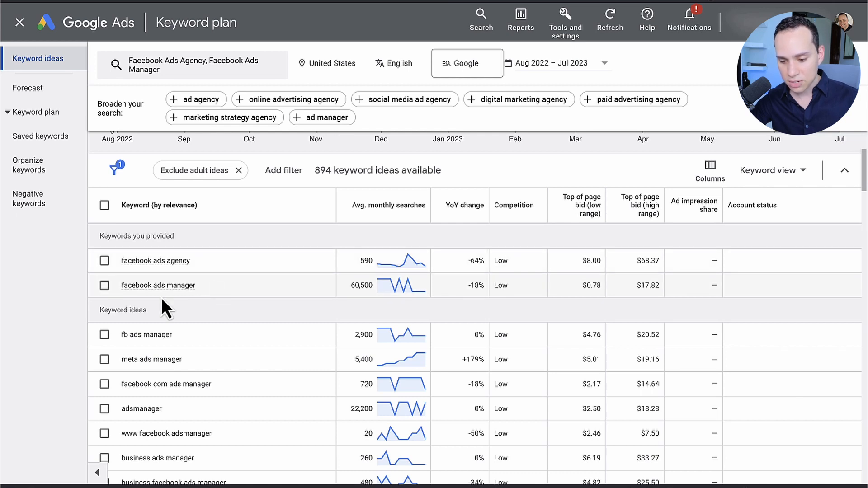
left_click(105, 261)
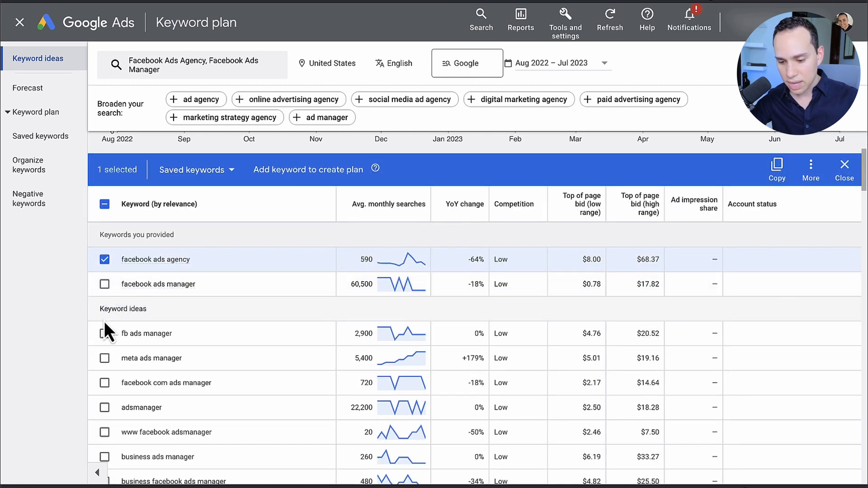
left_click(105, 284)
From the keyword ideas, also select facebook ad management services, facebook advertising manager, facebook marketing agency and instagram ads agency
scroll(103, 285, "down", 3)
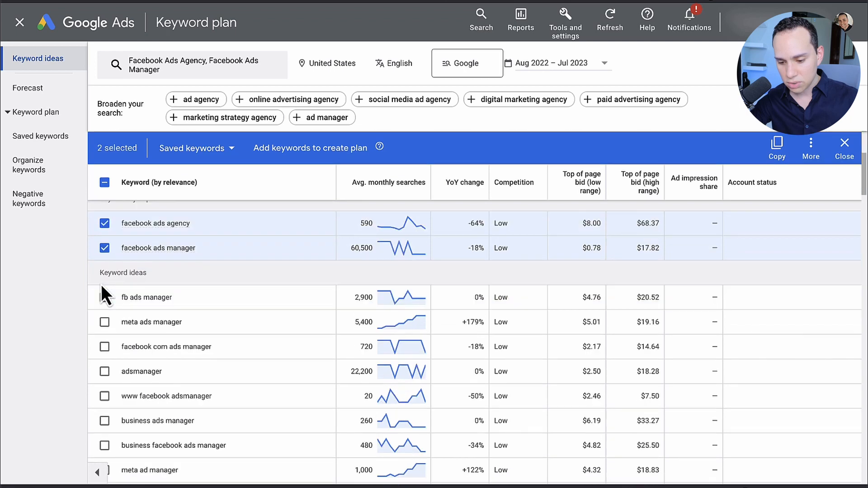
scroll(103, 305, "down", 3)
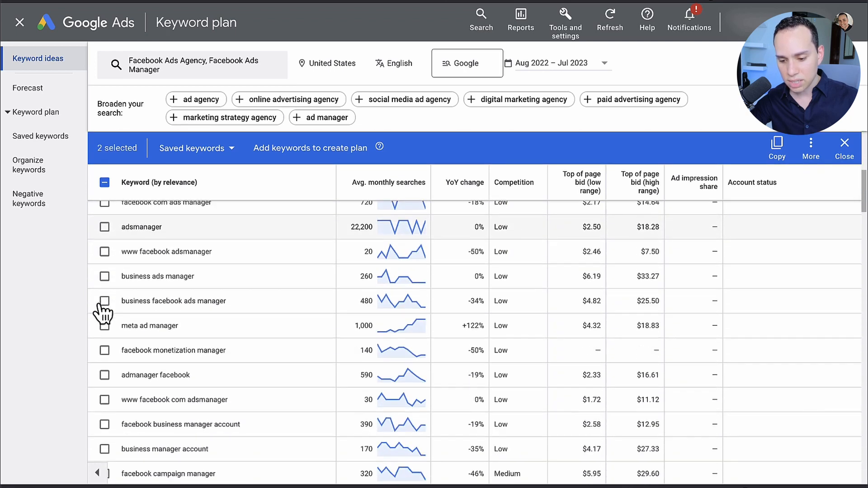
scroll(270, 284, "down", 4)
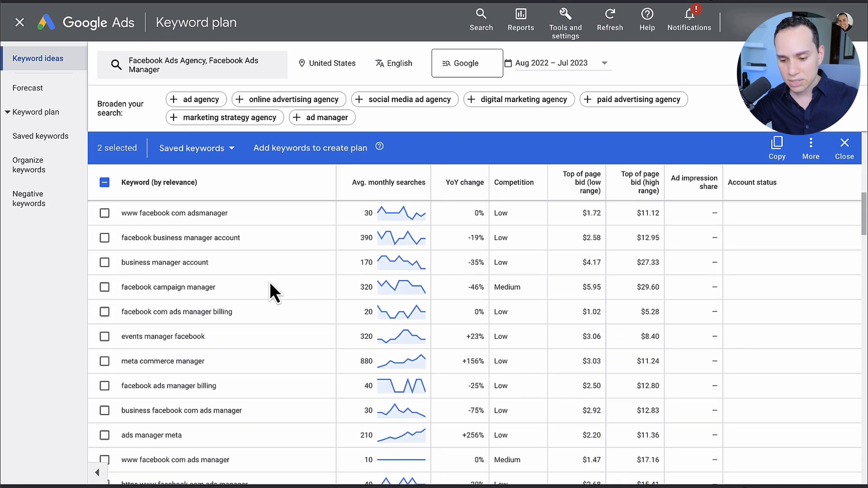
scroll(270, 289, "down", 5)
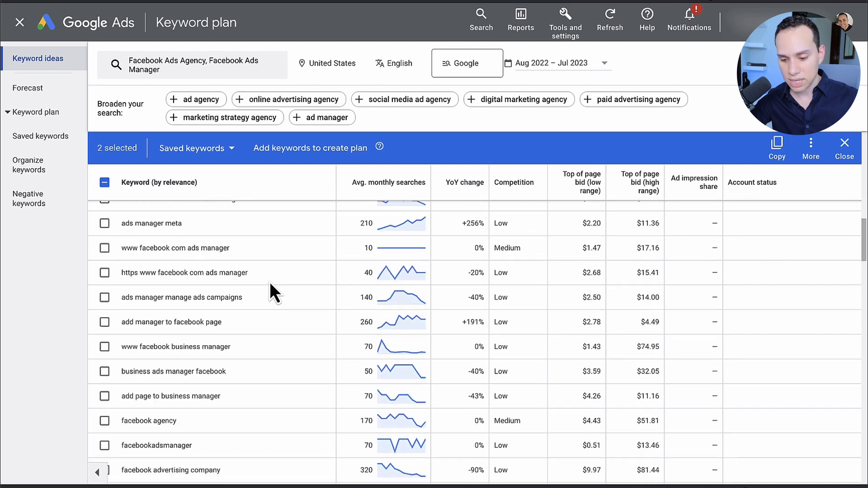
scroll(270, 284, "down", 1)
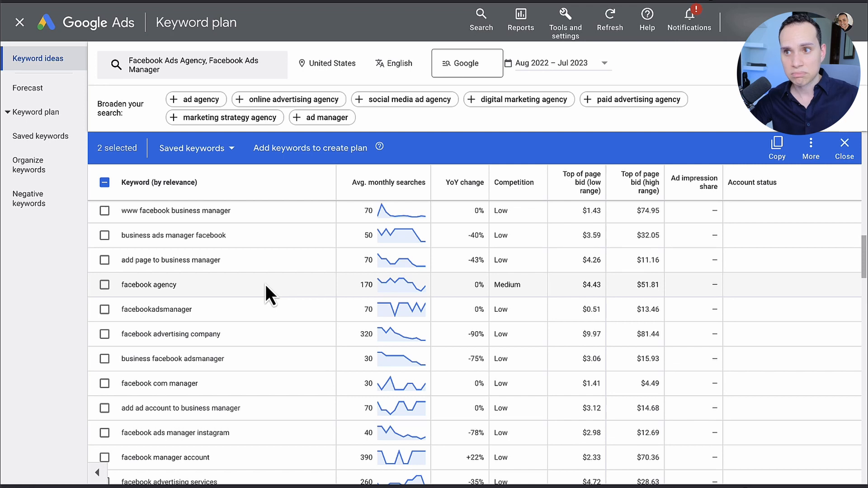
scroll(266, 289, "down", 2)
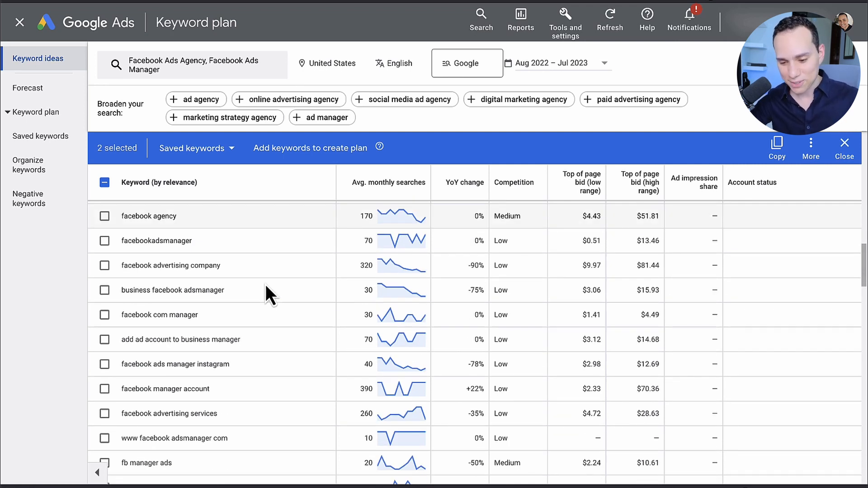
scroll(265, 286, "down", 2)
scroll(197, 306, "down", 8)
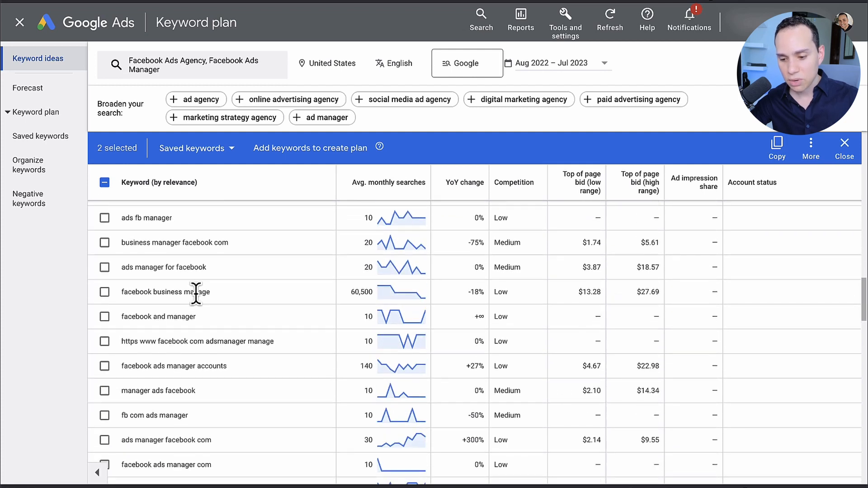
scroll(198, 297, "down", 6)
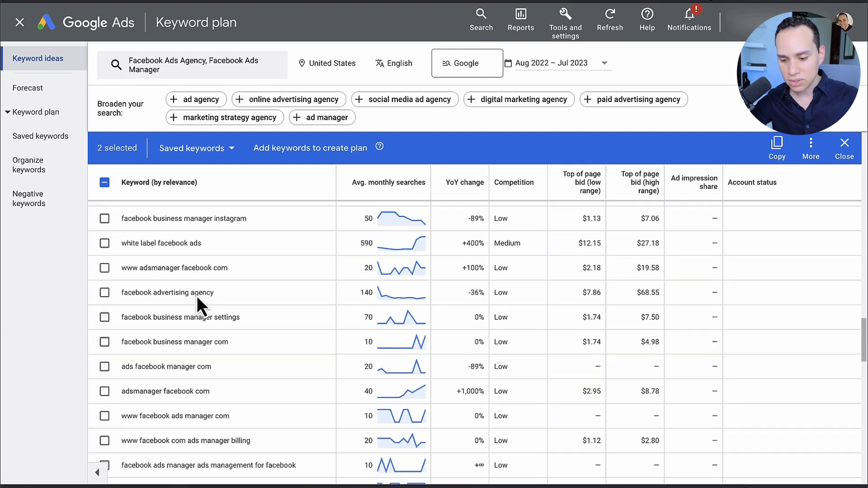
scroll(255, 289, "down", 8)
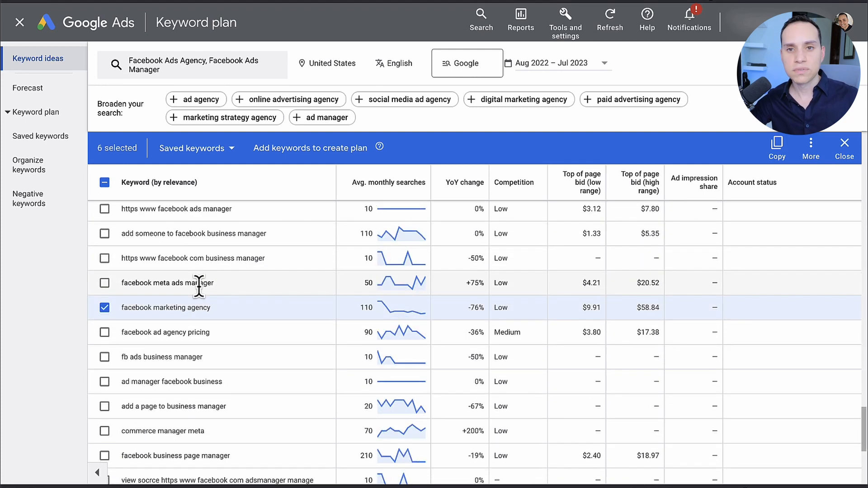
scroll(199, 285, "up", 1)
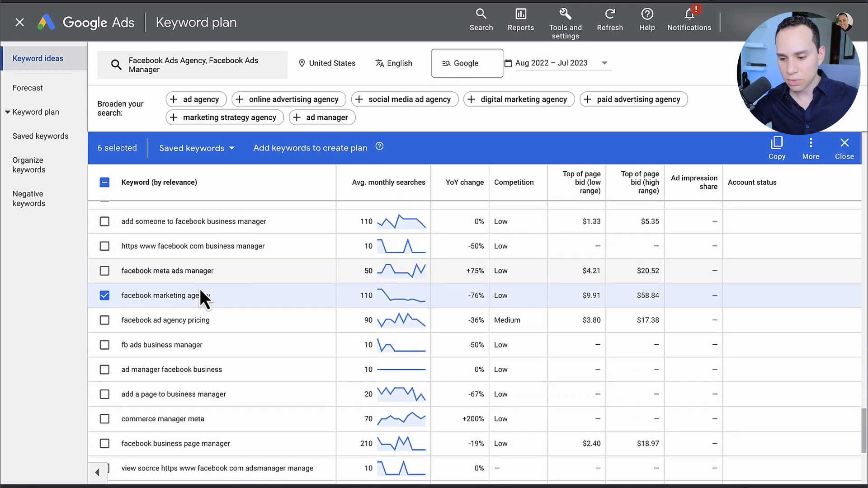
Add the selected keywords to the plan and review the plan's saved keywords
left_click(232, 153)
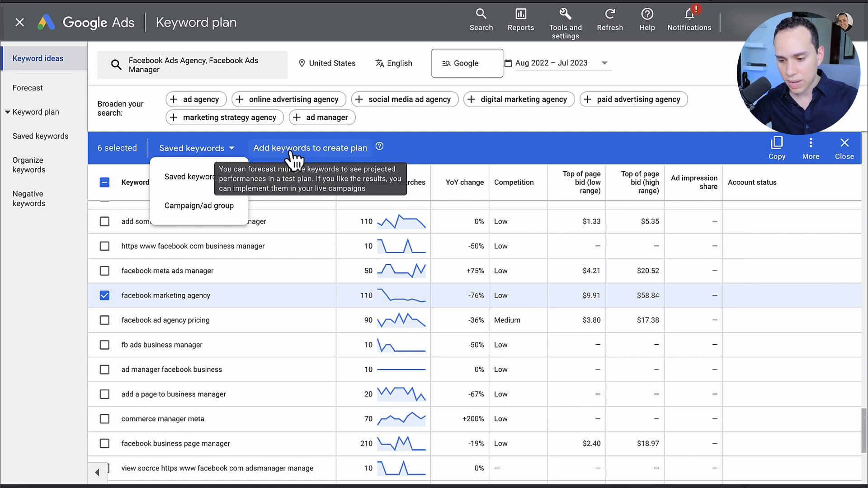
left_click(330, 154)
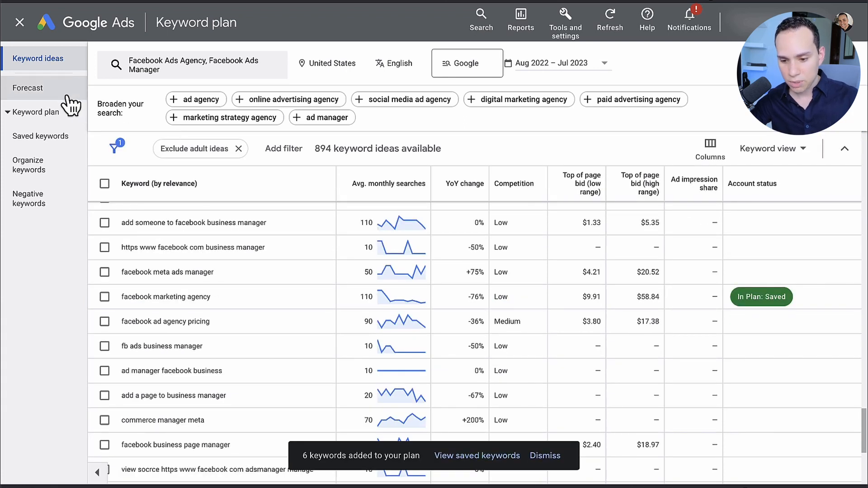
left_click(64, 119)
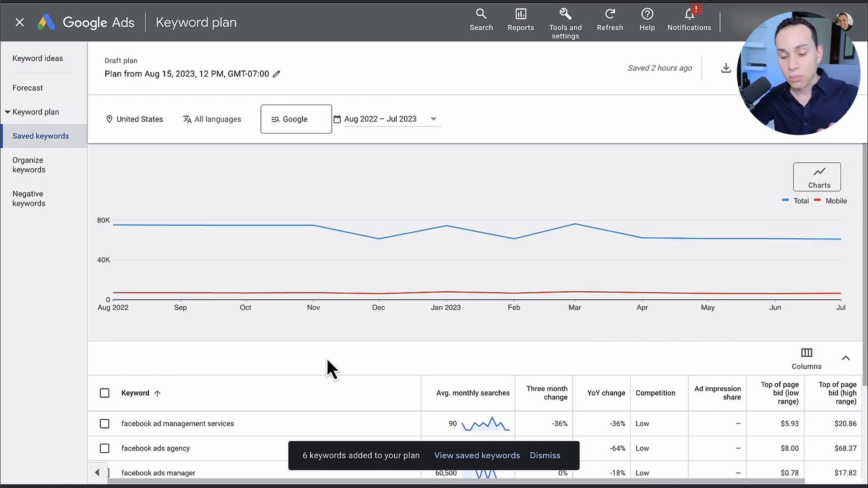
scroll(317, 359, "down", 3)
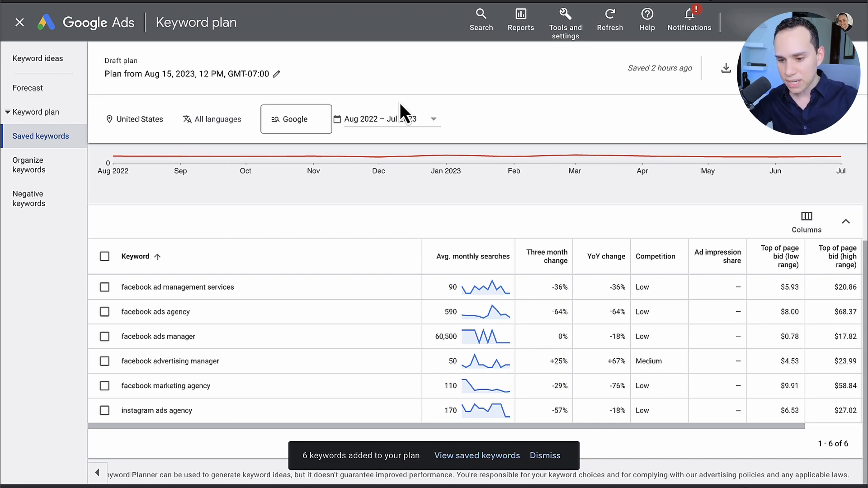
Leave the keyword plan and open the custom segments in Audience manager
left_click(19, 22)
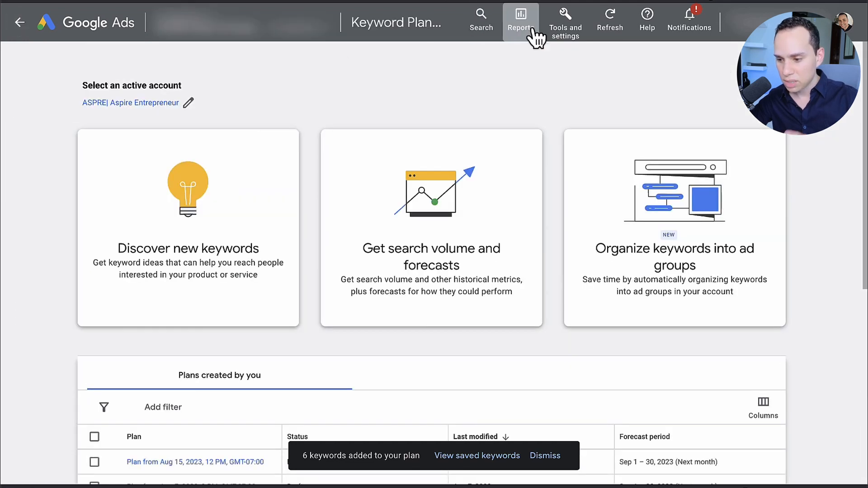
left_click(566, 30)
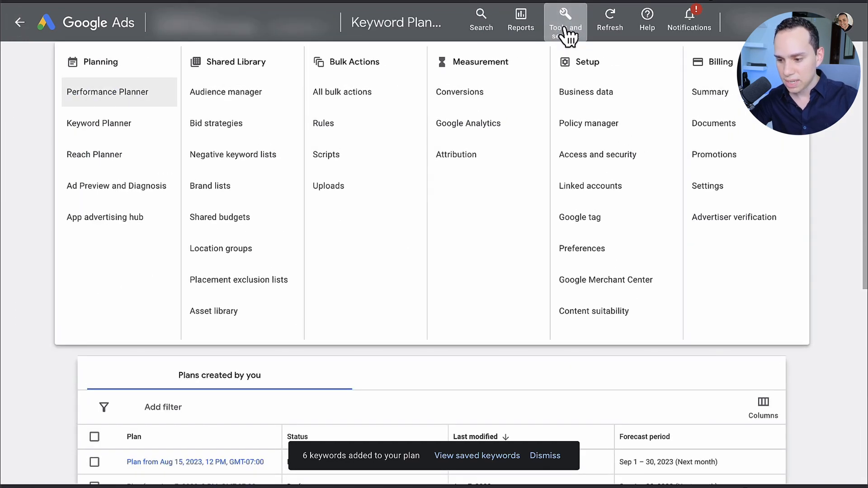
left_click(273, 101)
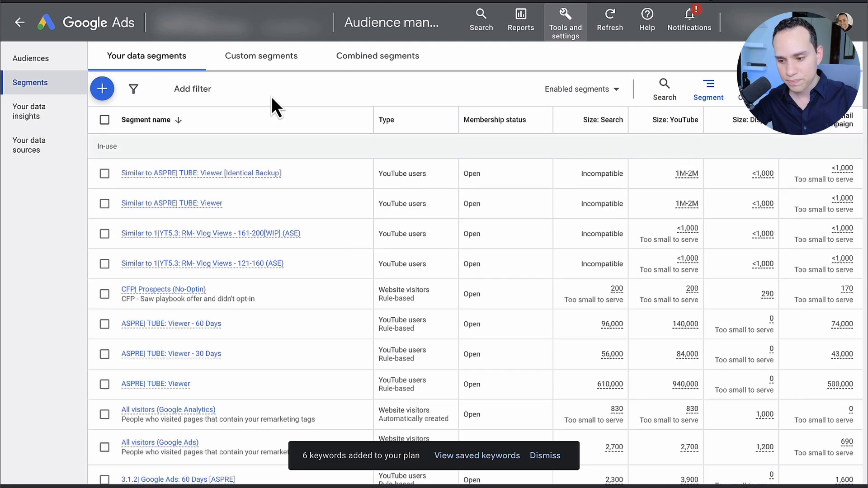
left_click(277, 66)
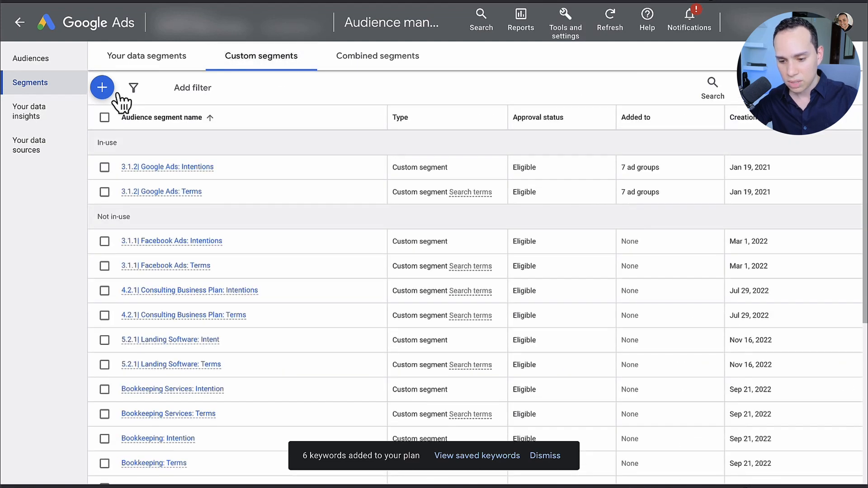
Start a new custom segment containing Facebook Ads plus its Strategy, Course, For Beginners, Tutorial, Manager, Campaign and Shopify variants
left_click(109, 92)
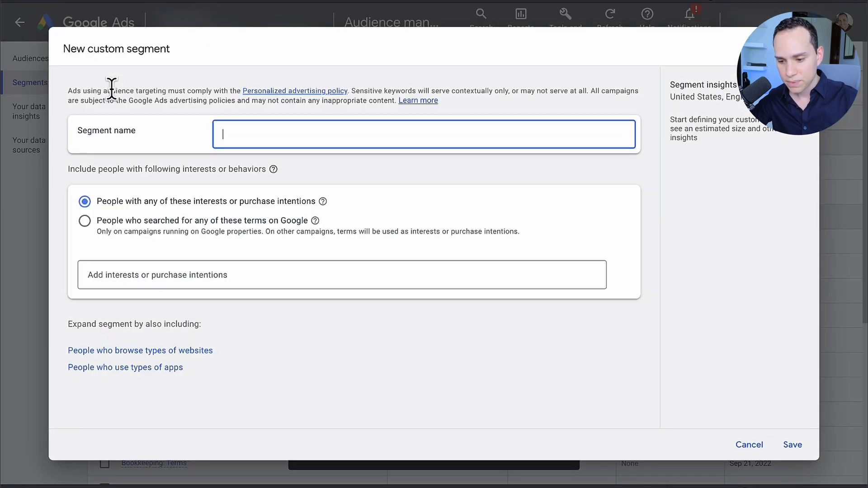
left_click(253, 271)
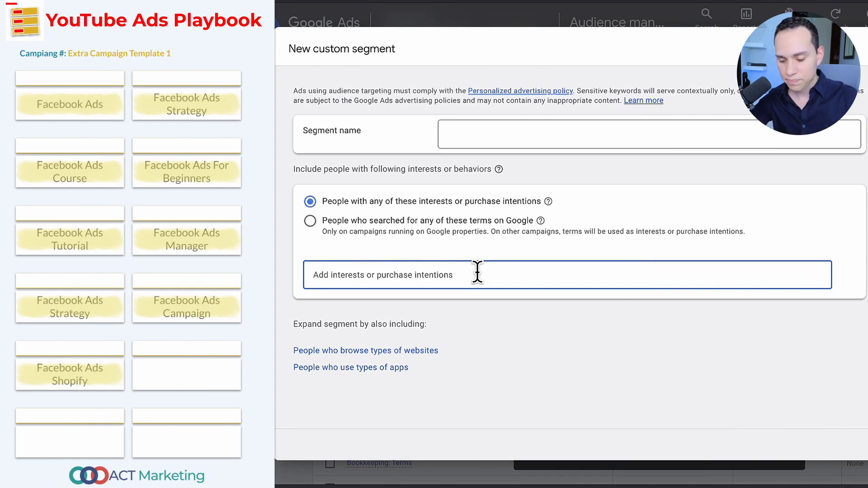
type("Facebook Ads Facebook Ads Strategy Facebook Ads Course Facebook Ads For Beginners Facebook Ads Tutorial Facebook Ads Manager Facebook Ads Campaign Facebook Ads Shopify")
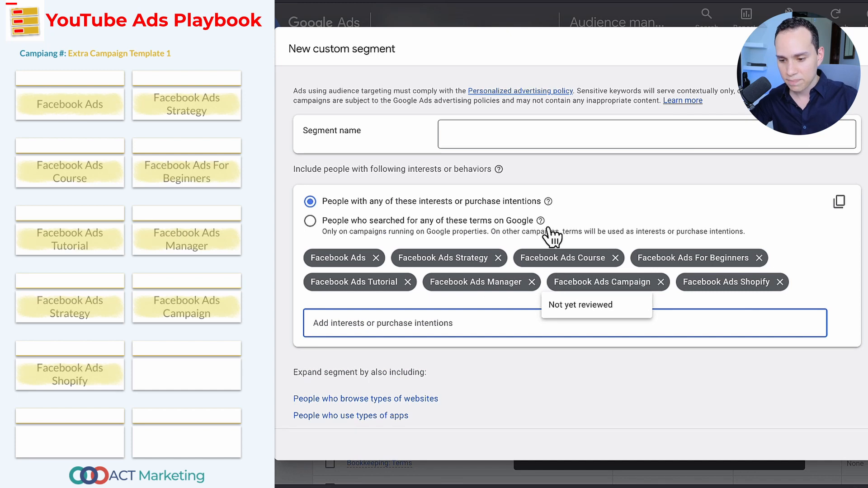
Name the segment "3.1.1 - Facebook Ads: Terms" and target people who searched for any of these terms on Google
left_click(544, 134)
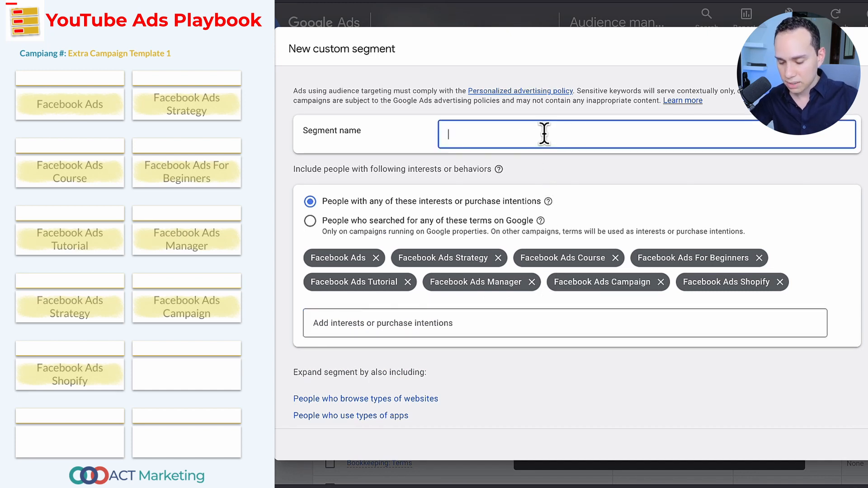
type("3.1.1 - Facebook Ads: Terms")
left_click(493, 226)
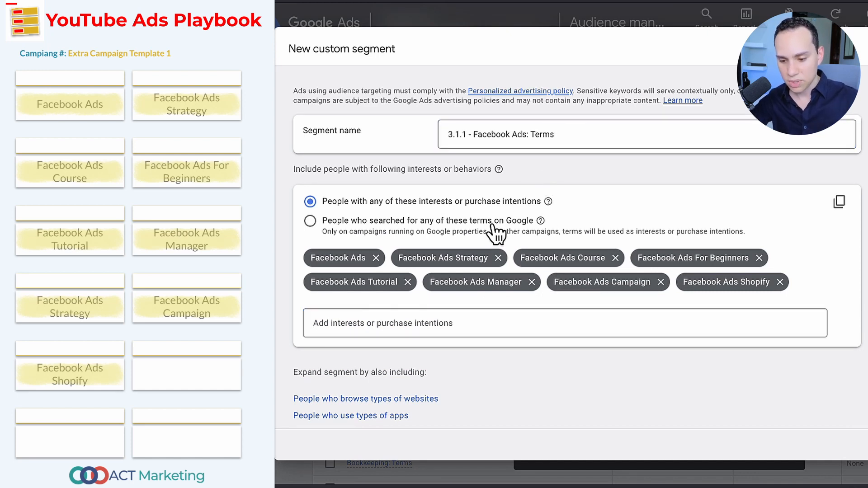
left_click(493, 225)
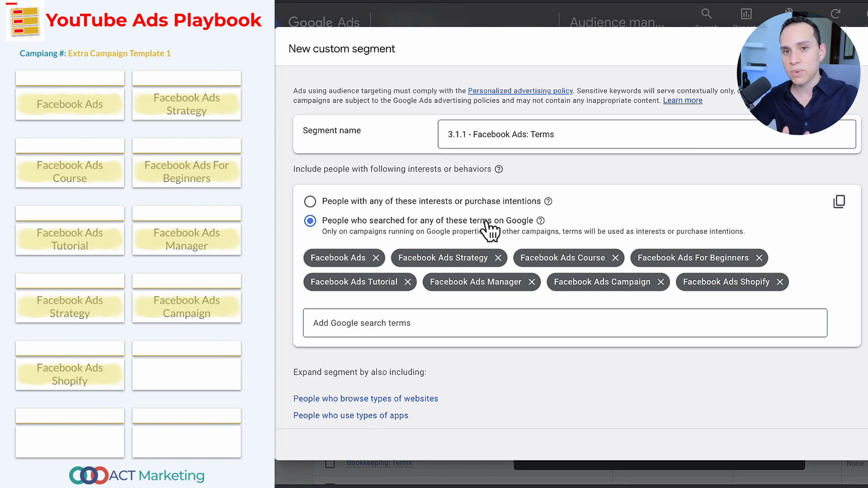